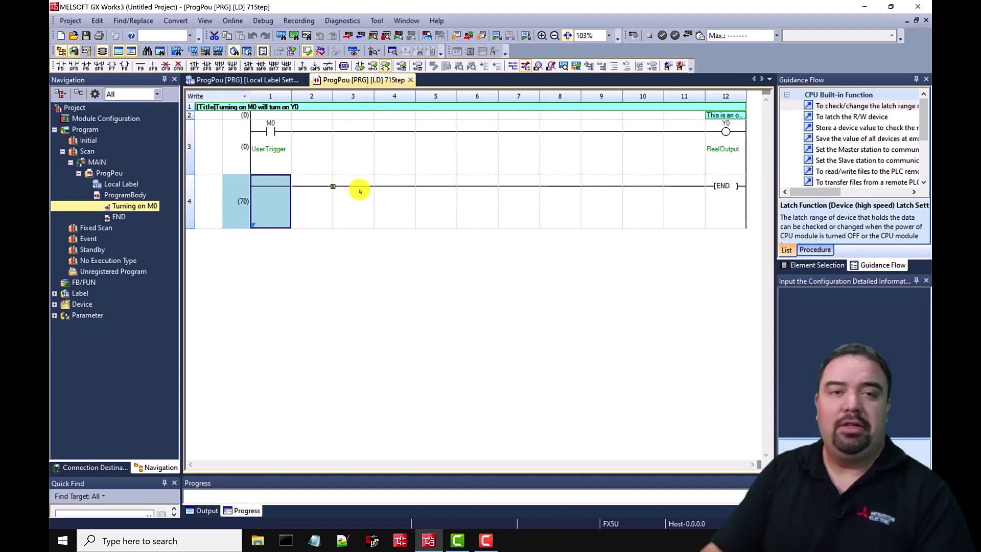
# Start the simulation so GX Simulator3 runs the FX5UCPU, then move its window to the lower right
pyautogui.scroll(-1, 326, 155)
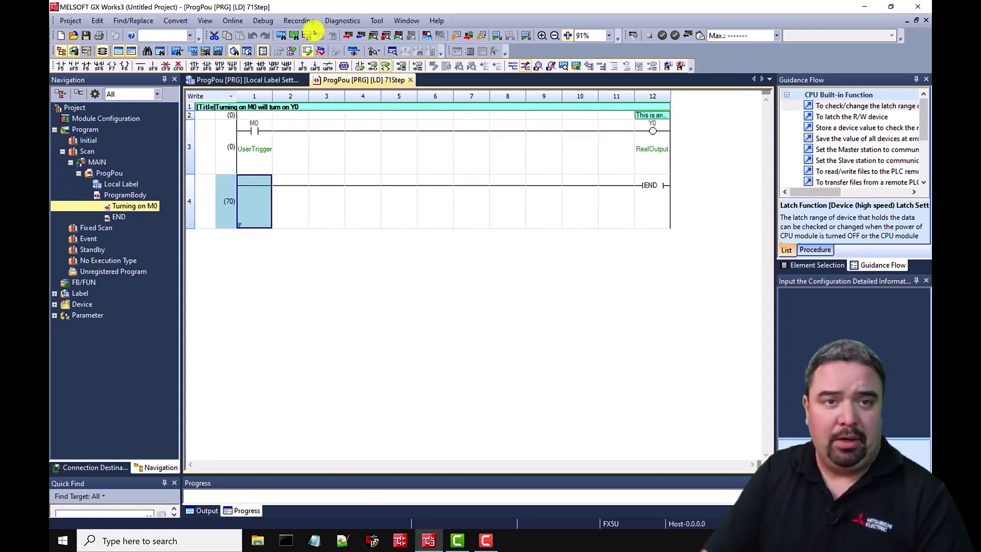
pyautogui.click(262, 20)
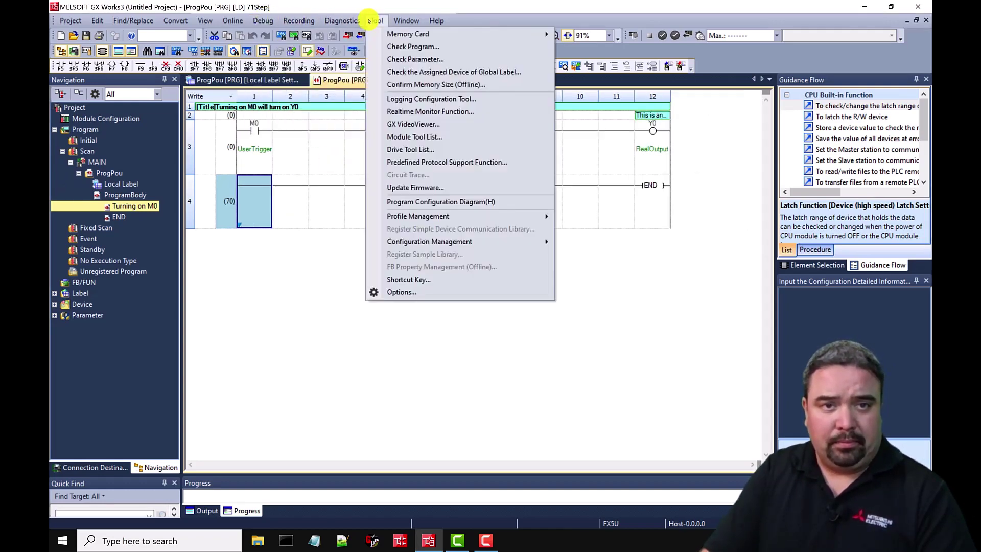
pyautogui.moveTo(276, 34)
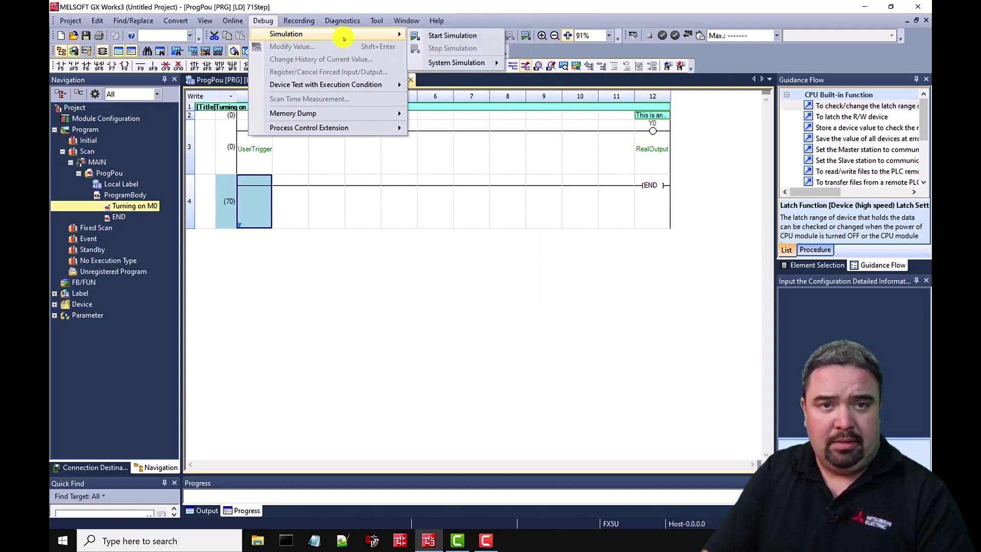
pyautogui.click(467, 35)
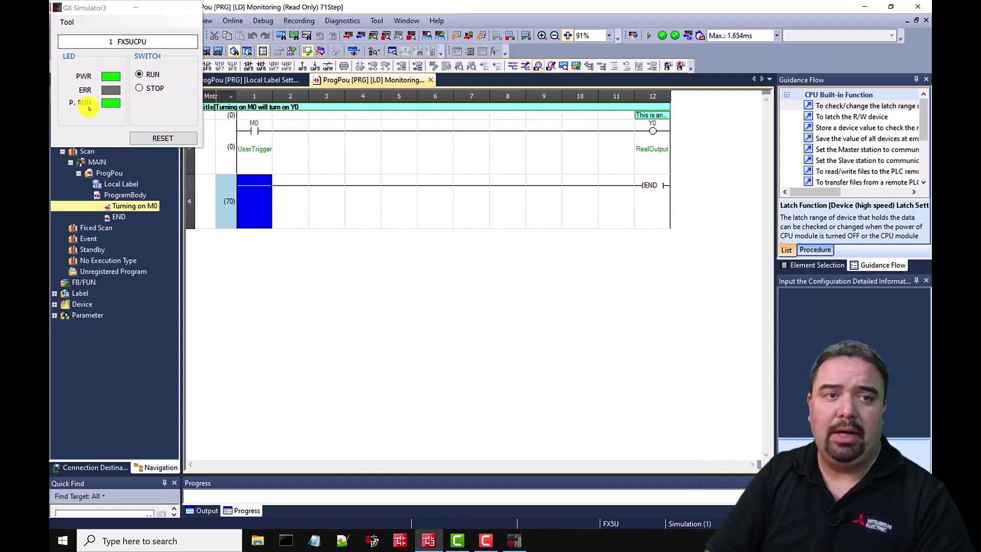
pyautogui.moveTo(103, 2); pyautogui.dragTo(660, 247)
pyautogui.click(288, 129)
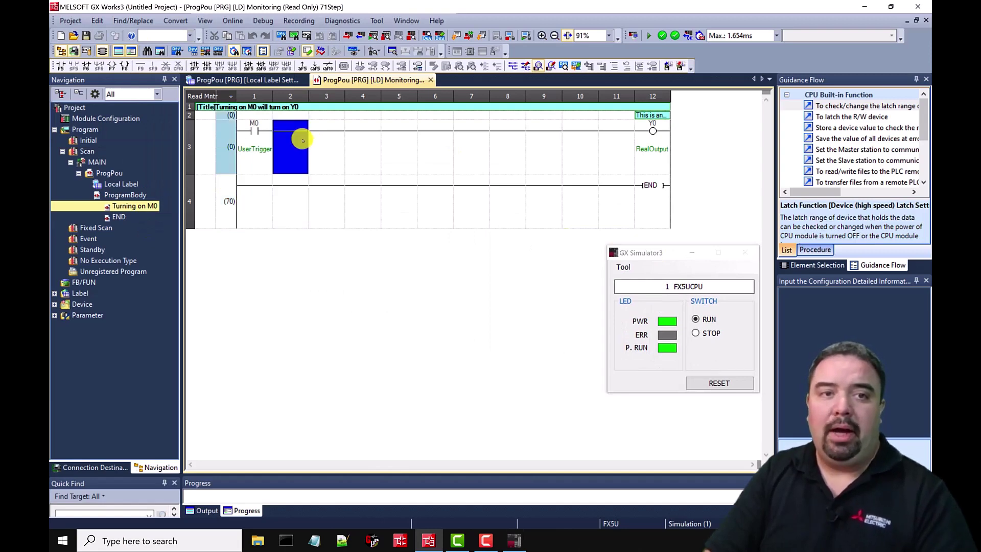
# Register the M0 contact to Watch 1 and enlarge the watch list
pyautogui.rightClick(252, 138)
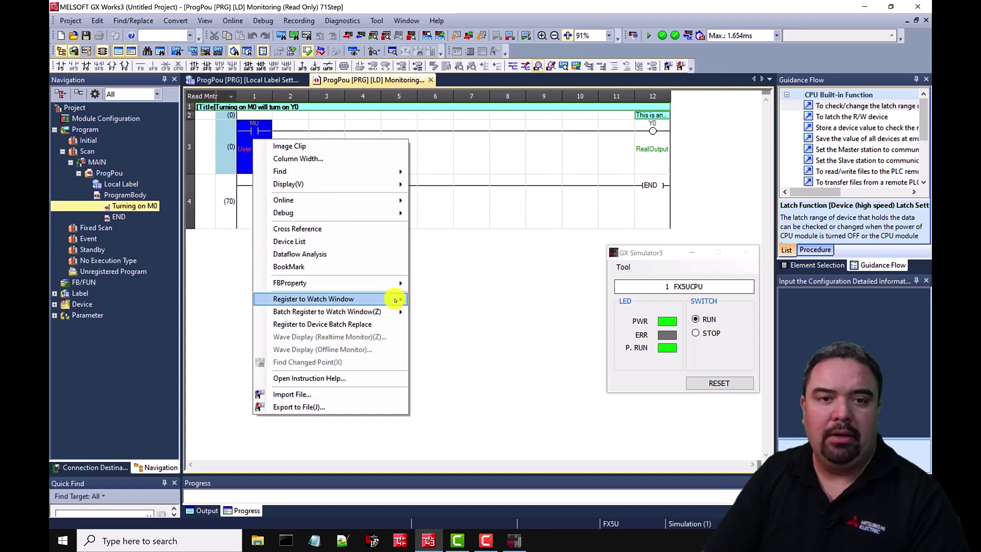
pyautogui.moveTo(402, 299)
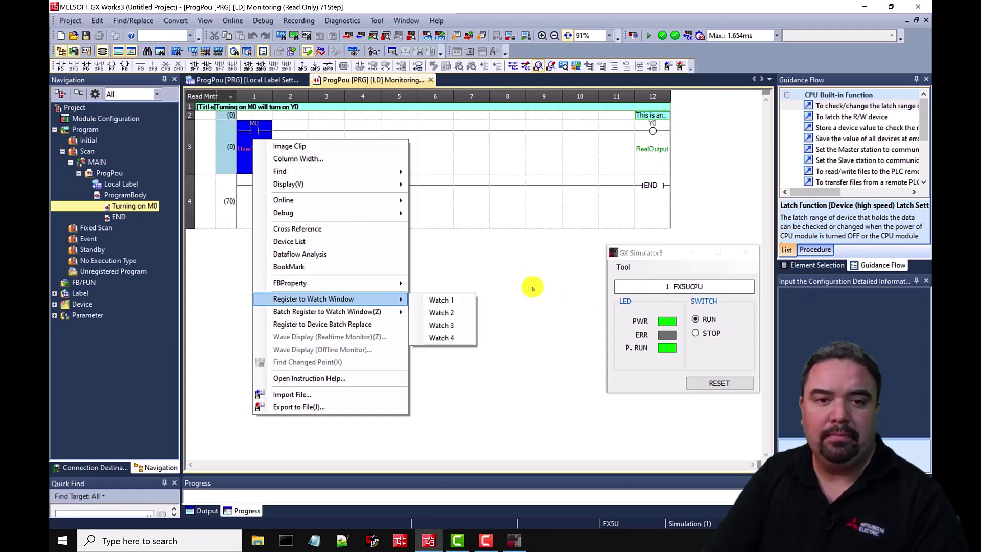
pyautogui.click(442, 300)
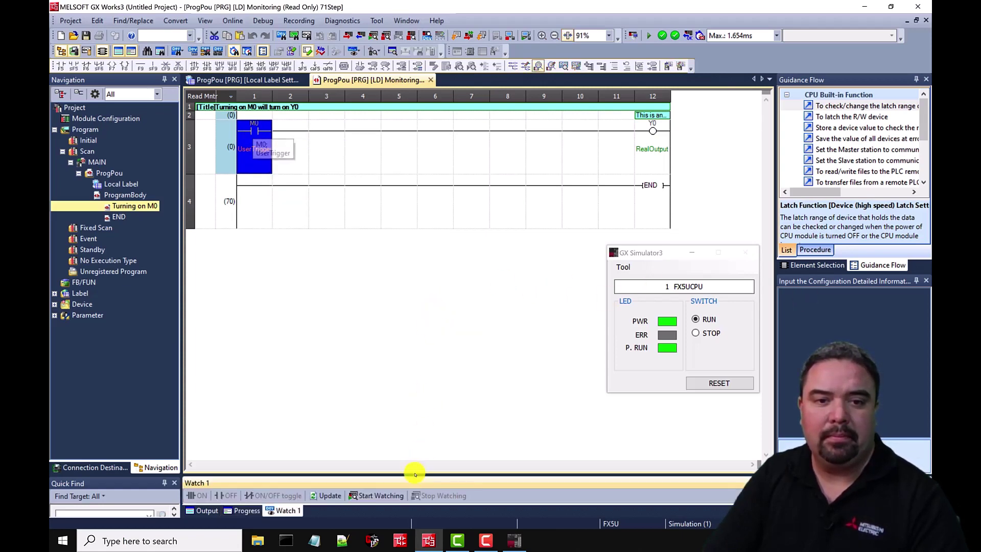
pyautogui.moveTo(415, 474); pyautogui.dragTo(409, 403)
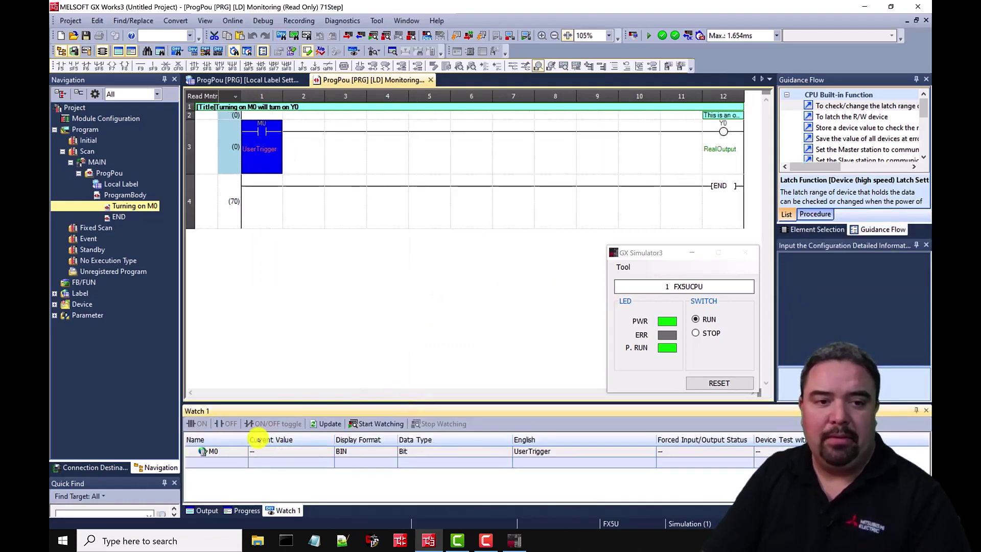
# Start watching and switch M0 ON so the Y0 coil energises
pyautogui.click(232, 451)
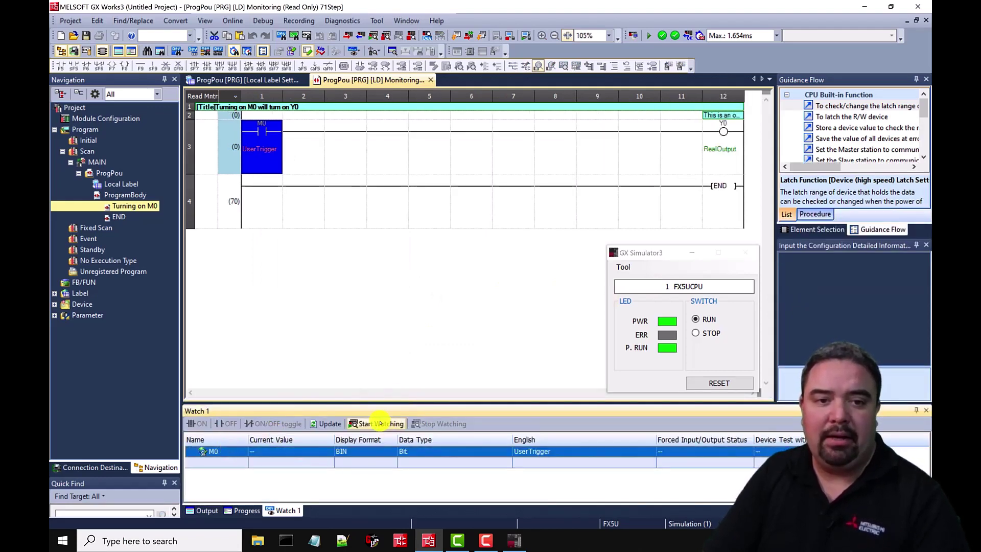
pyautogui.click(377, 425)
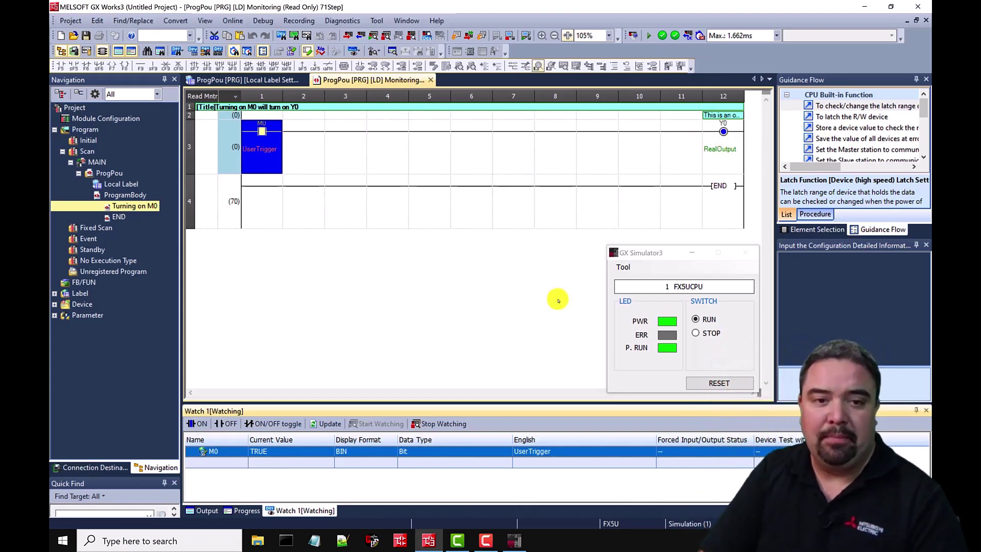
pyautogui.click(335, 149)
pyautogui.click(275, 142)
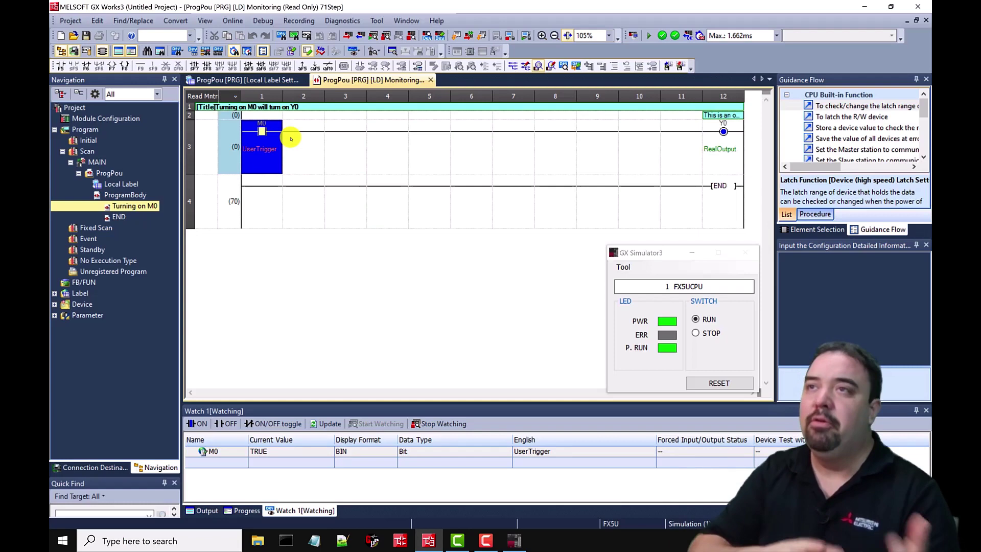
pyautogui.click(304, 175)
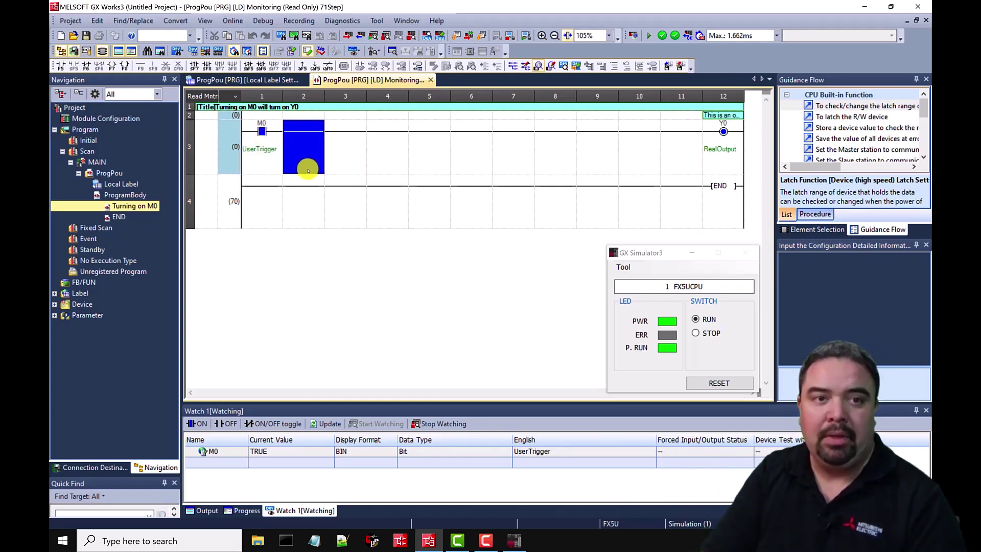
# Stop the PLC simulation
pyautogui.click(402, 151)
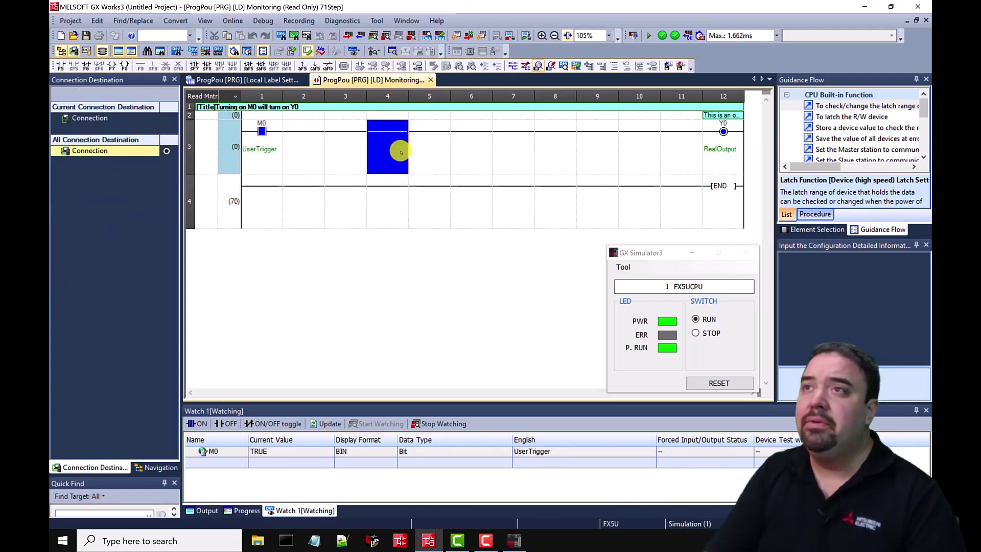
pyautogui.click(265, 21)
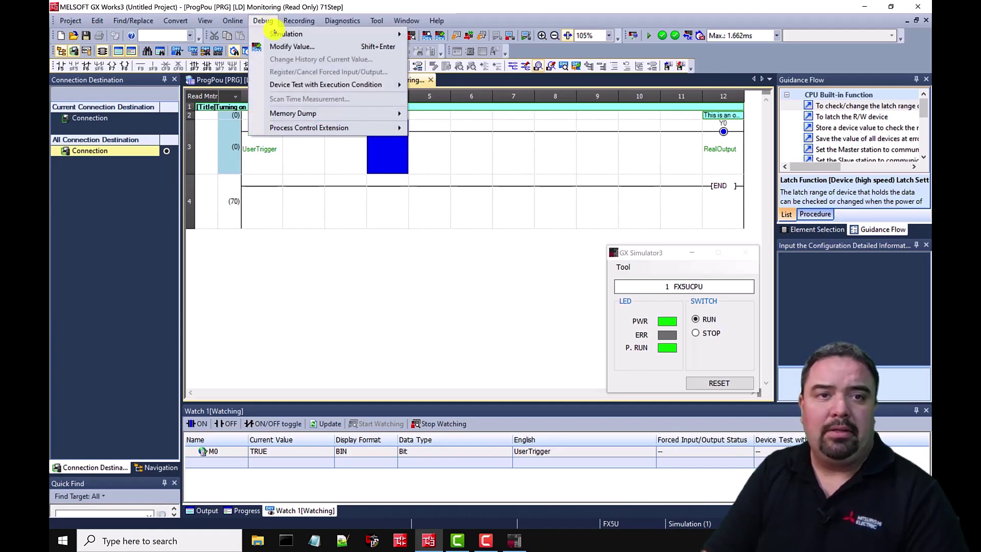
pyautogui.moveTo(279, 33)
pyautogui.click(469, 46)
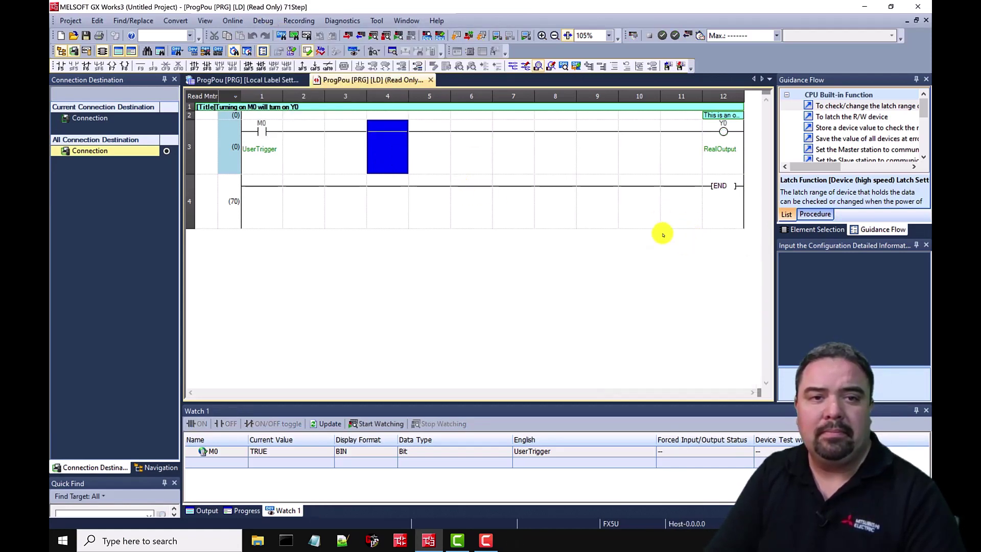
# Switch the left dock to Connection Destination and open the Connection settings dialog
pyautogui.click(129, 466)
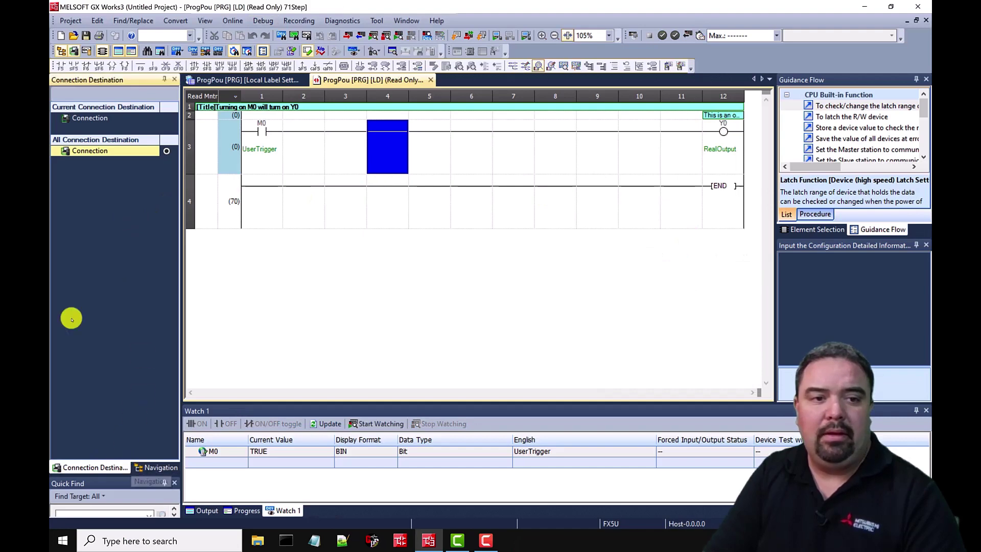
pyautogui.click(145, 469)
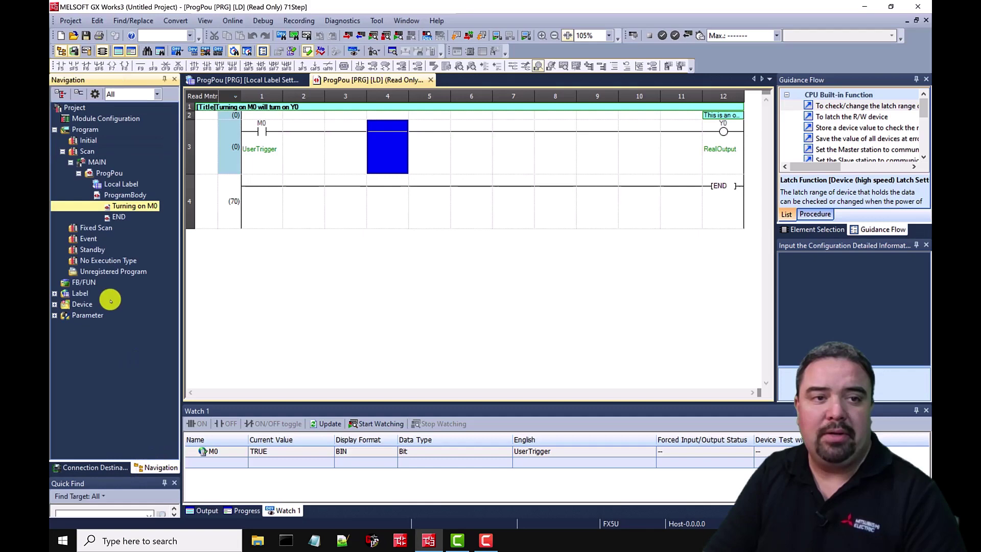
pyautogui.click(91, 466)
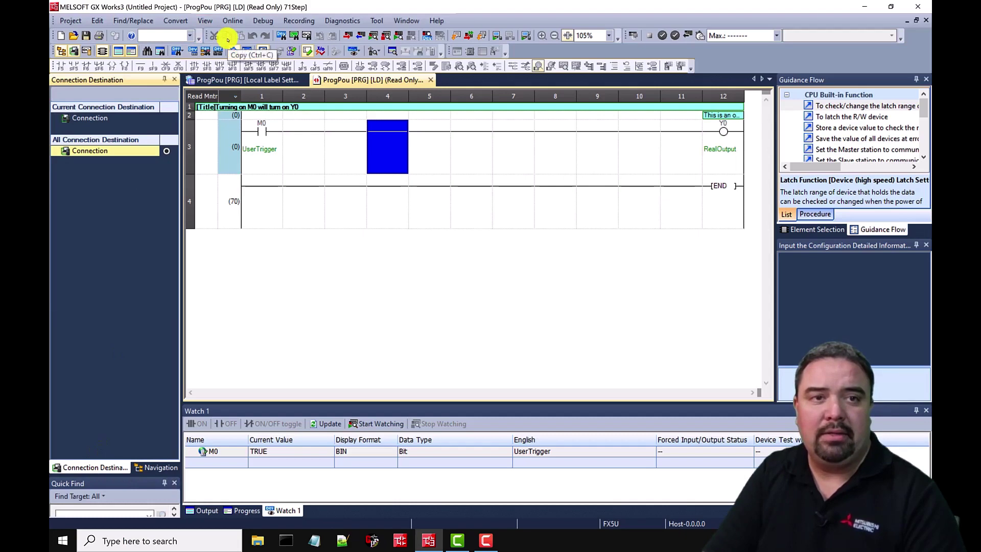
pyautogui.click(184, 21)
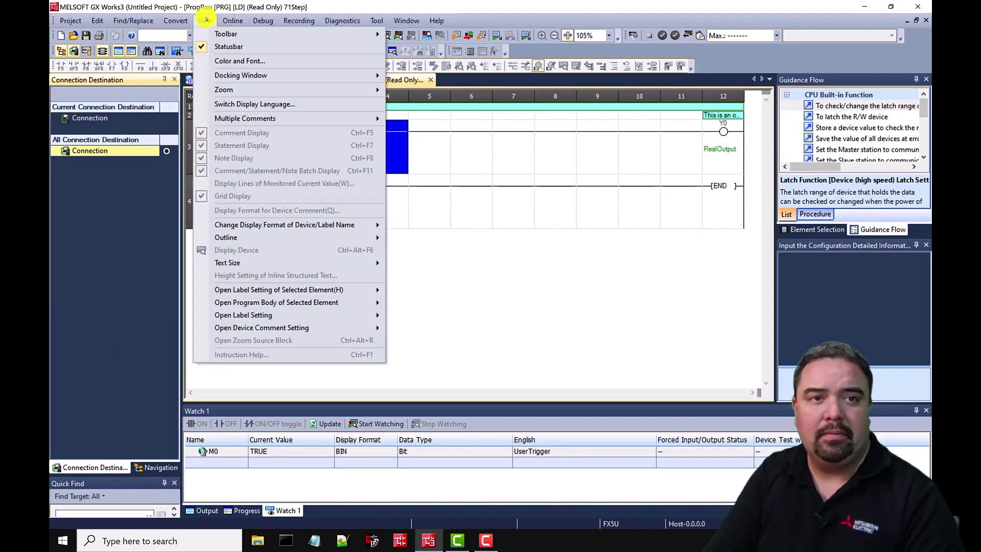
pyautogui.moveTo(279, 75)
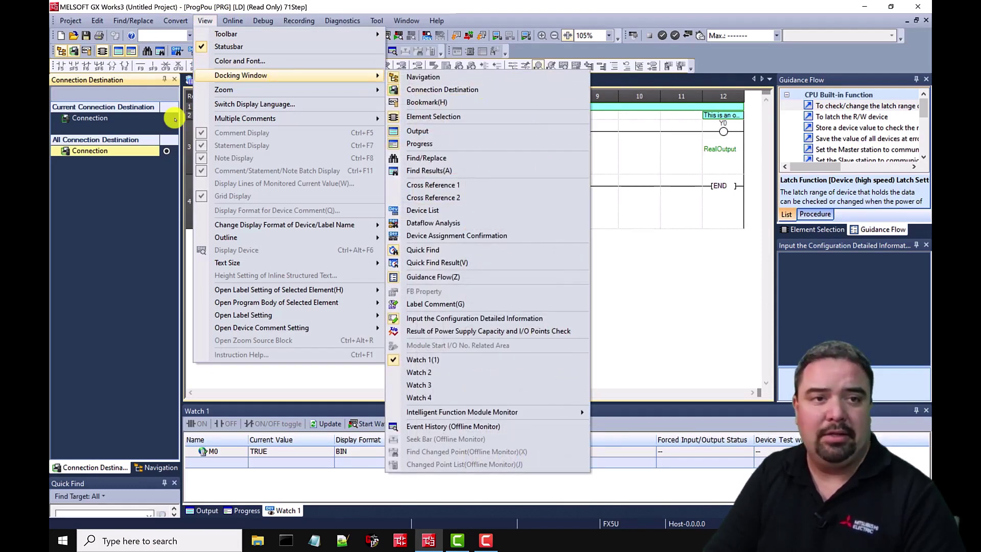
pyautogui.click(116, 152)
pyautogui.doubleClick(120, 152)
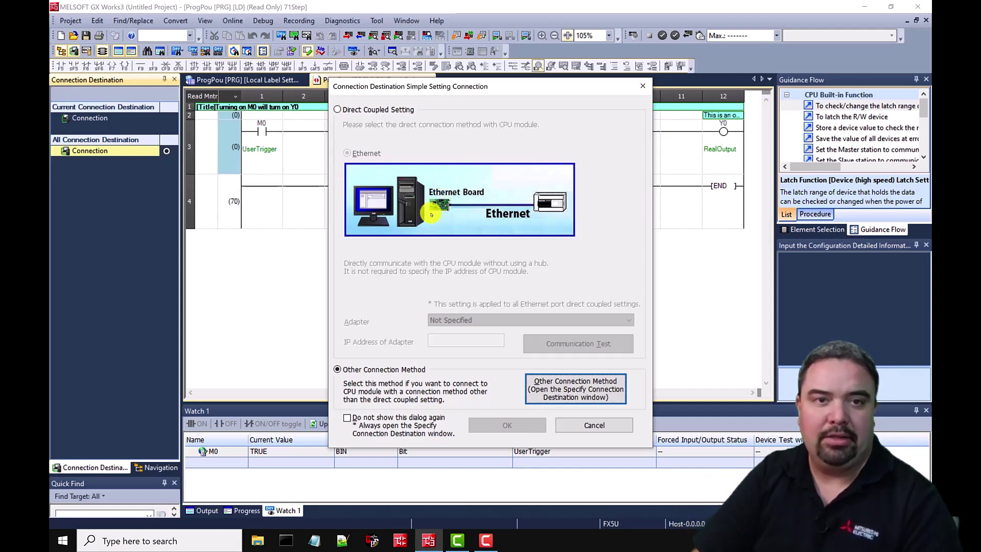
# Choose Direct Coupled Setting over Ethernet and pass a communication test with the FX5UCPU
pyautogui.click(372, 110)
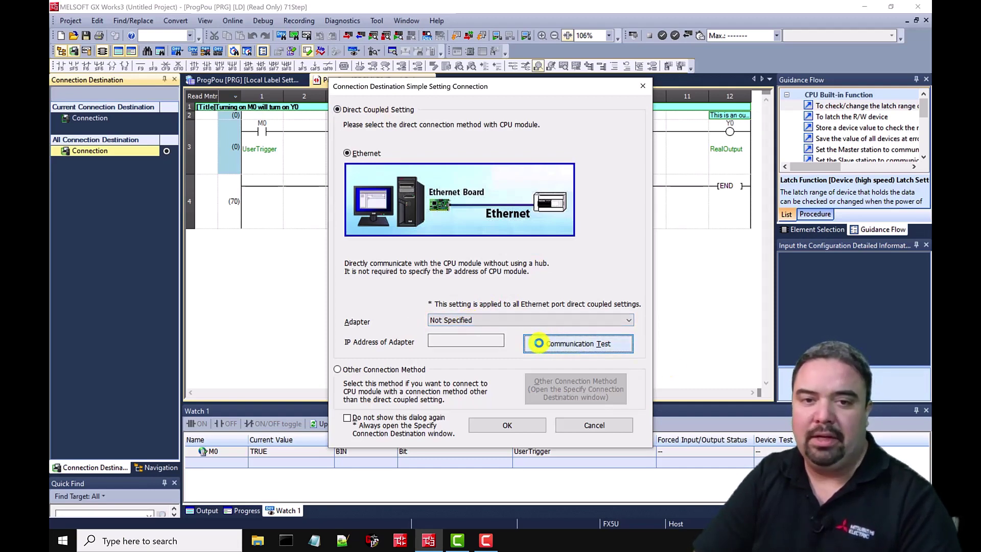
pyautogui.click(538, 343)
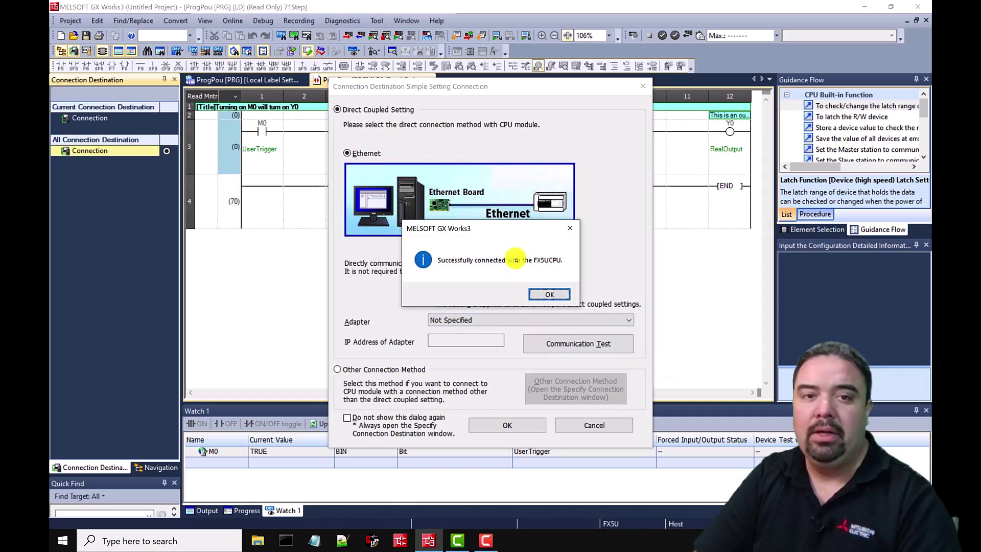
pyautogui.click(546, 293)
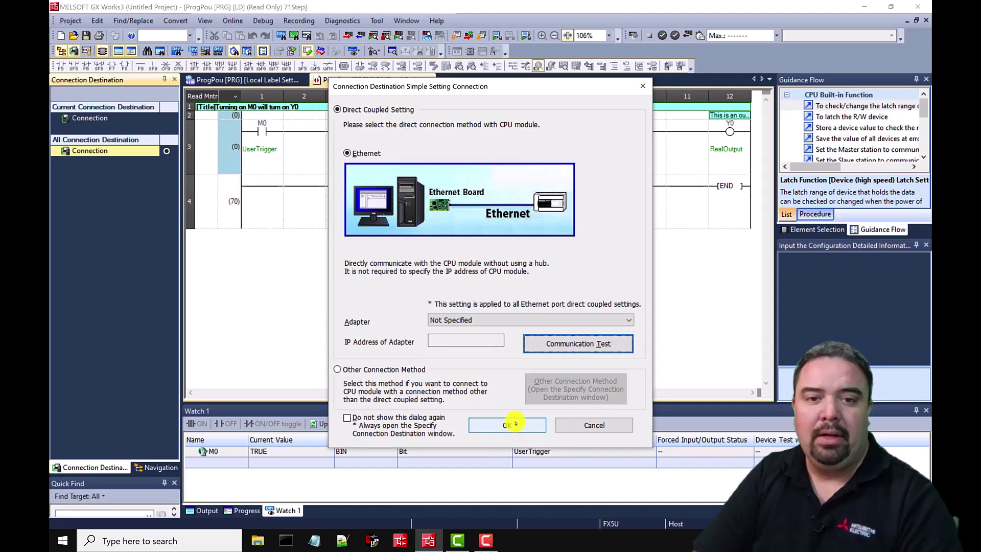
# Confirm the connection settings and write Parameter + Program to the FX5U, accepting the CPU reset
pyautogui.click(513, 429)
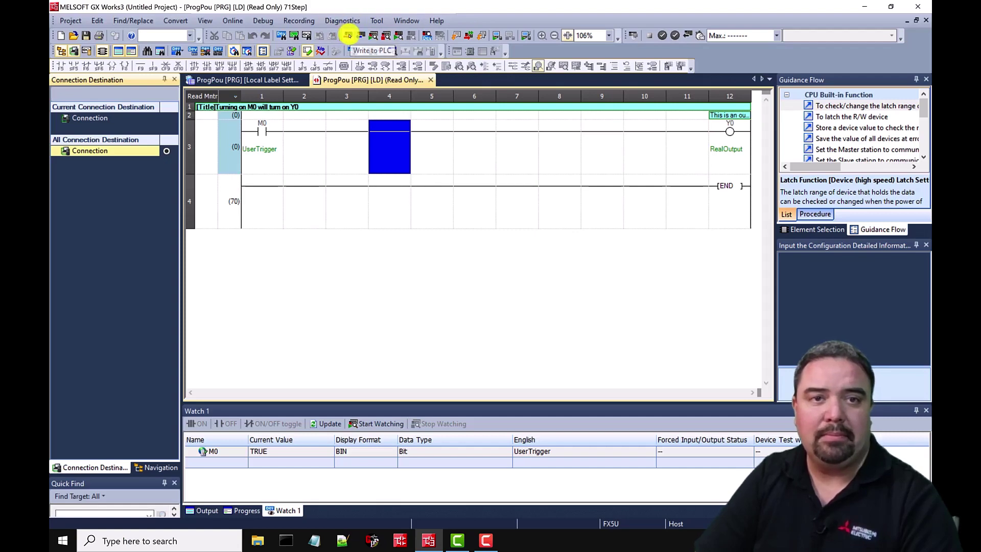
pyautogui.click(348, 35)
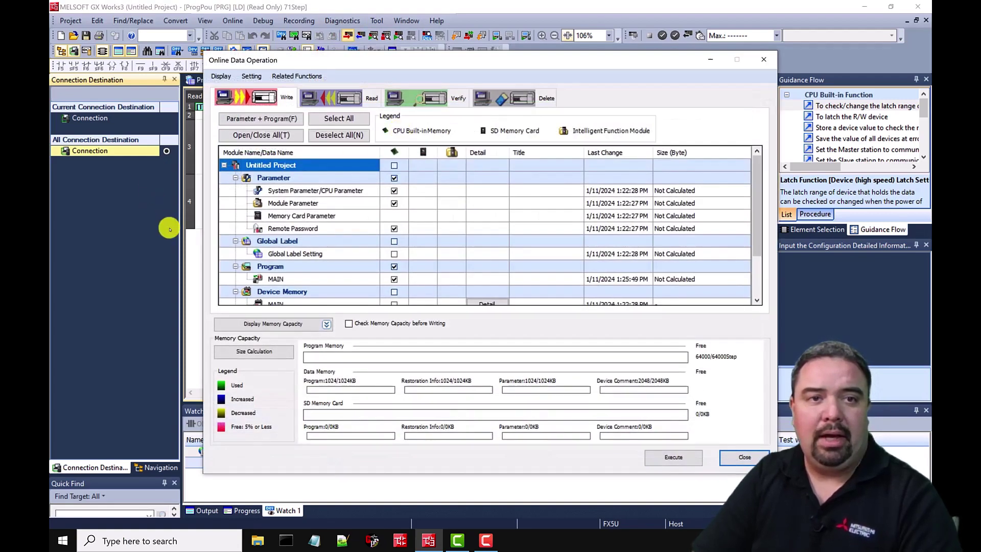
pyautogui.click(283, 120)
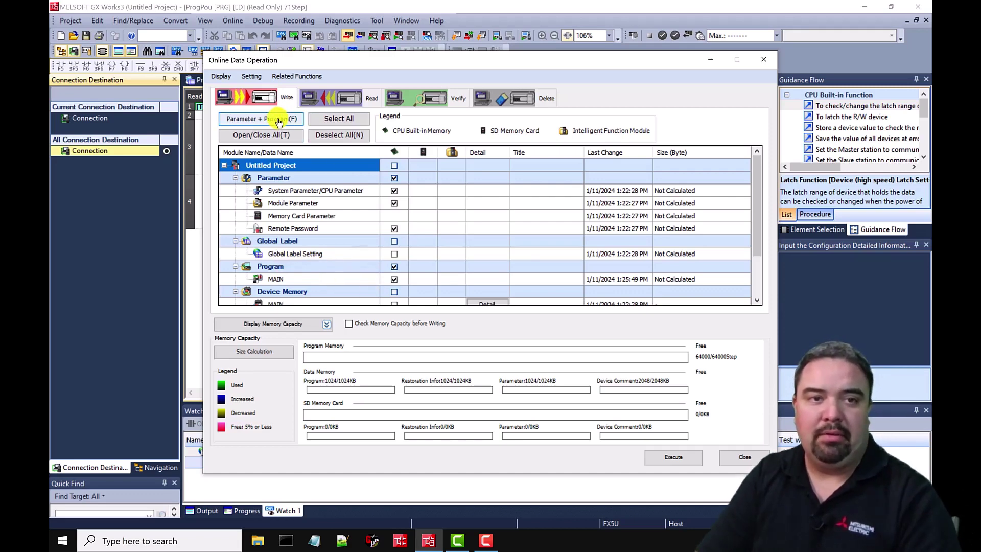
pyautogui.click(658, 460)
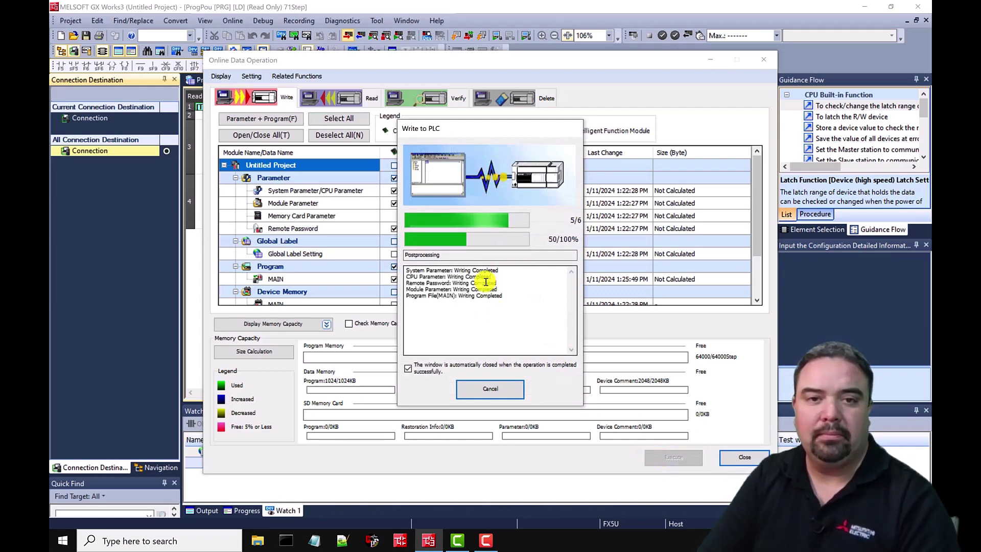
pyautogui.click(569, 302)
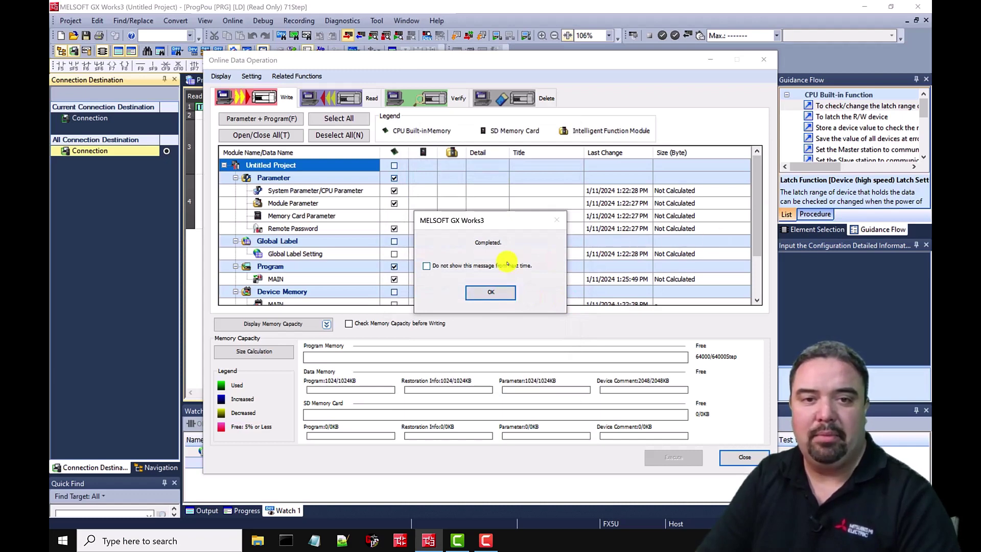
pyautogui.click(505, 294)
# Close the Online Data Operation window and monitor the ladder live, with M0 reading FALSE
pyautogui.click(748, 457)
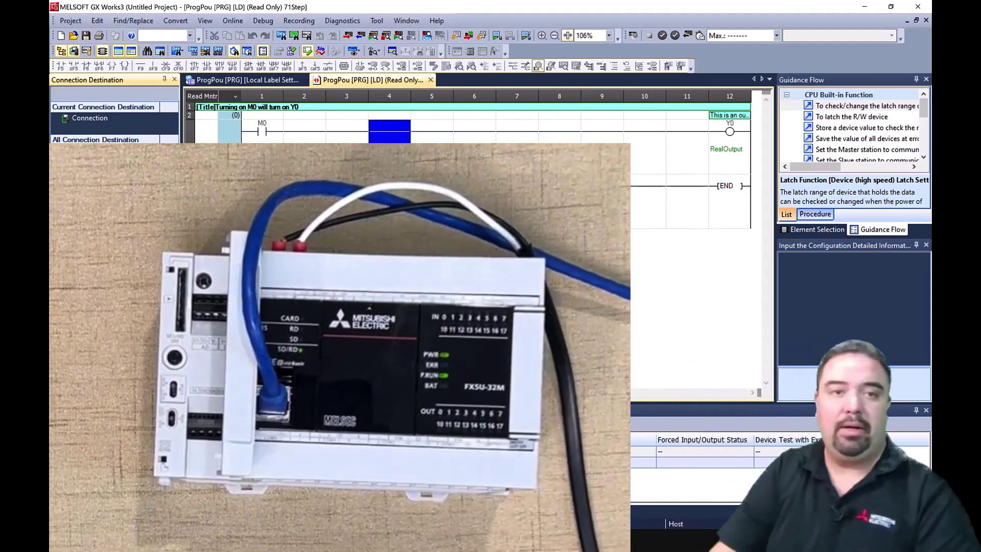
pyautogui.click(486, 130)
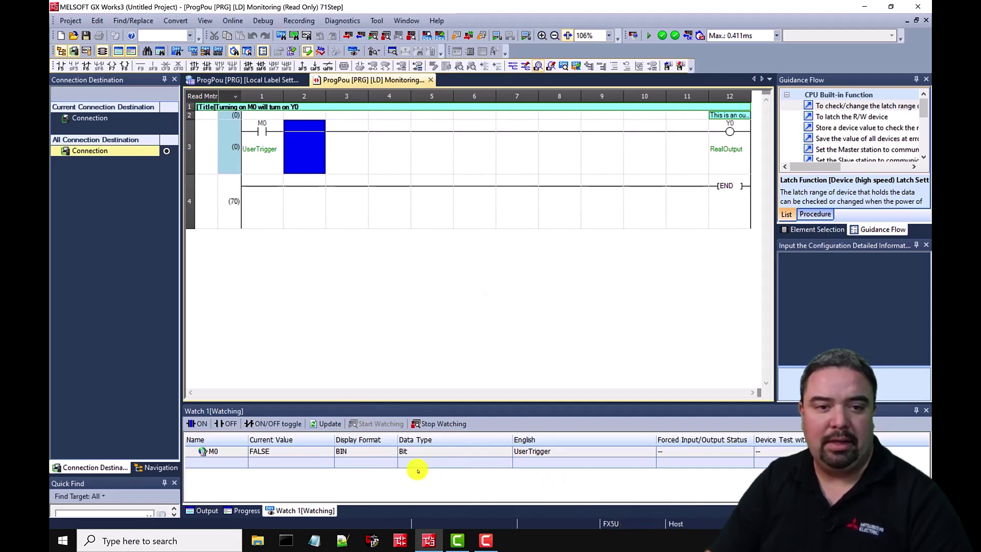
pyautogui.click(223, 450)
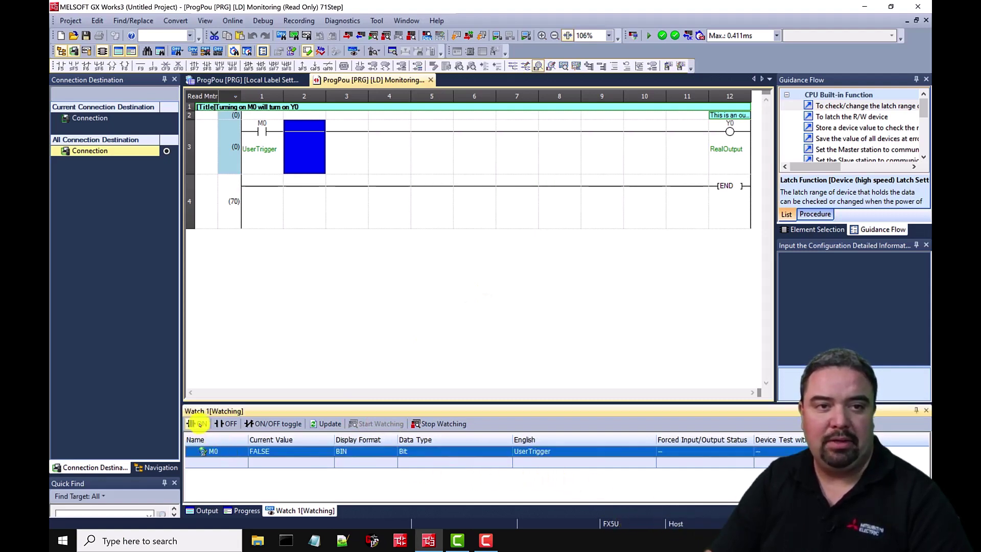
pyautogui.click(197, 424)
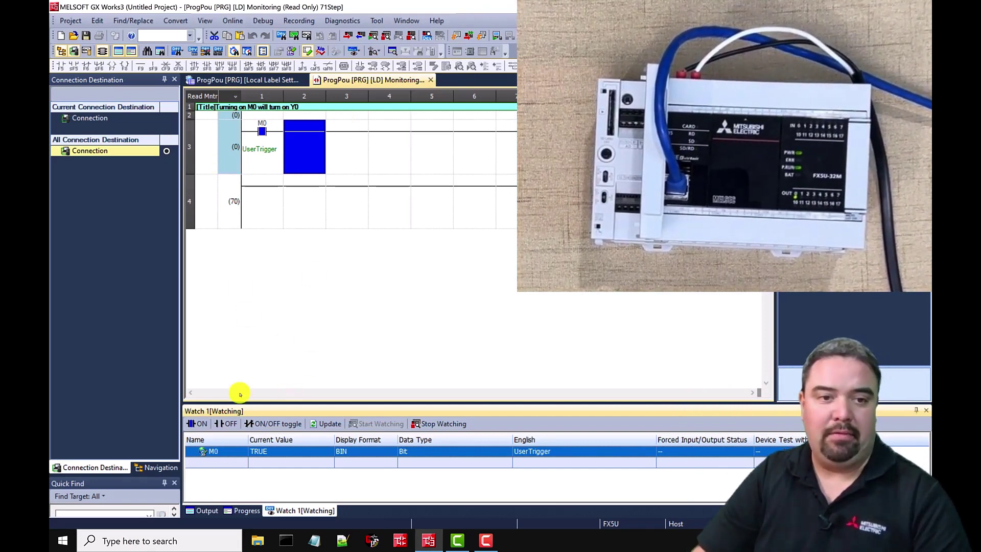
pyautogui.click(226, 424)
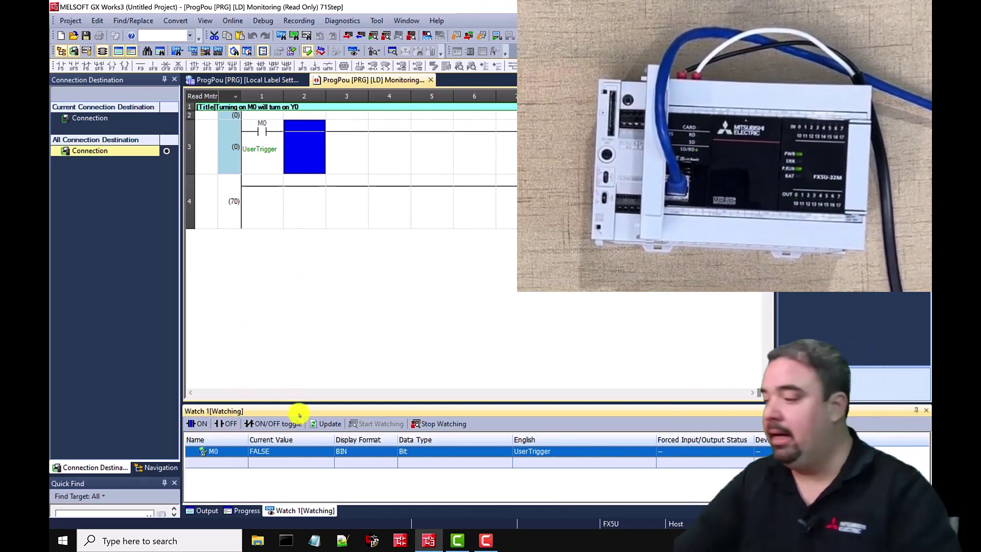